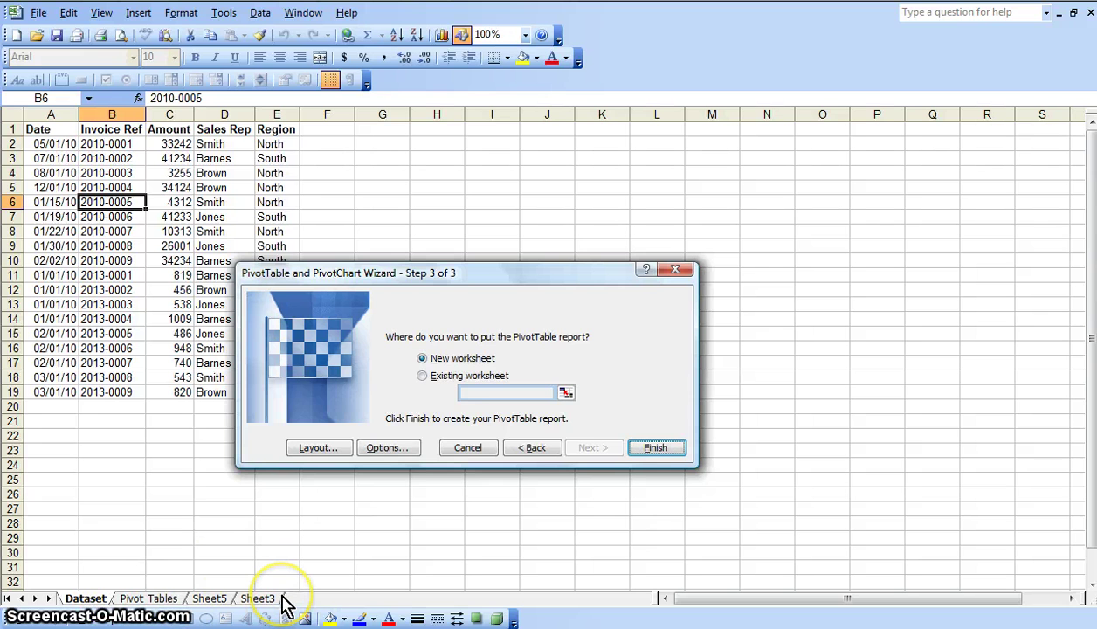
Step: Finish the PivotTable wizard with the report placed on a new worksheet
left_click(423, 376)
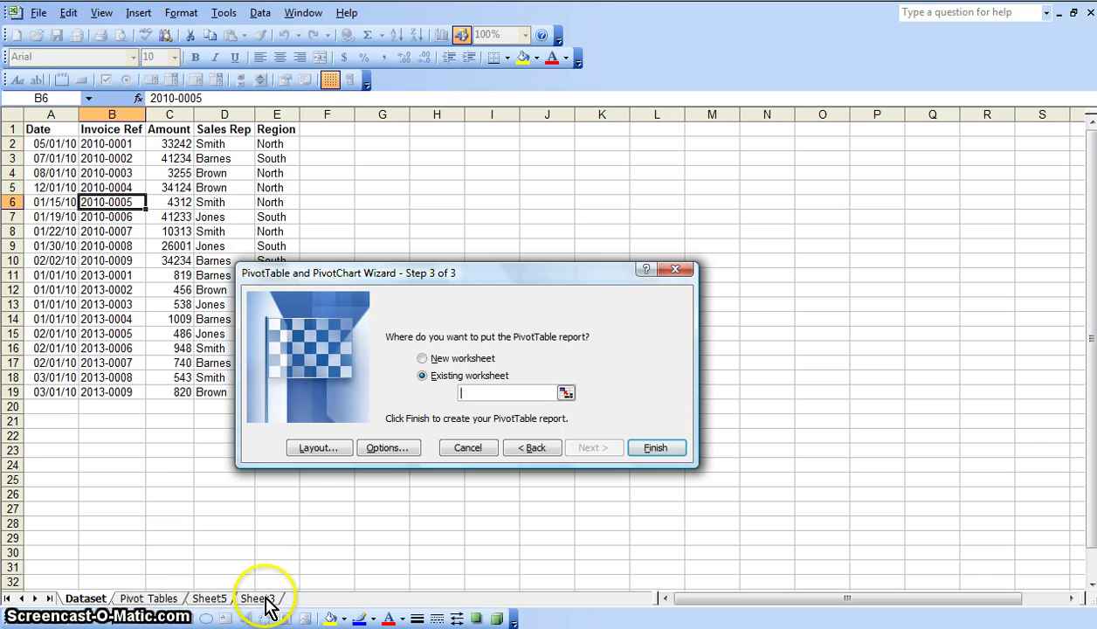
left_click(424, 358)
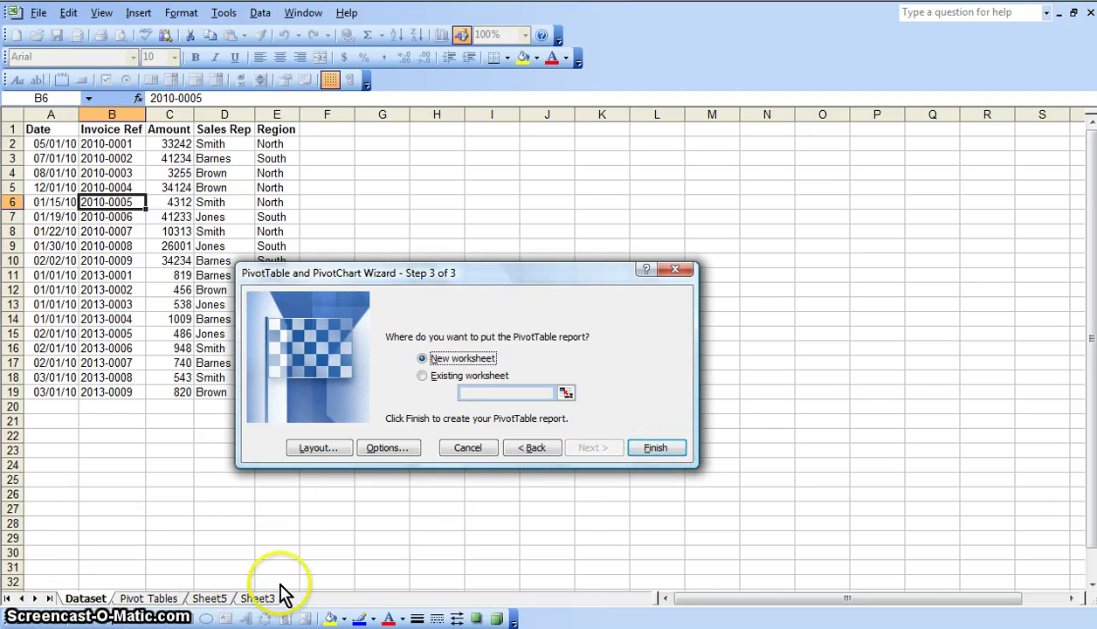
left_click(651, 448)
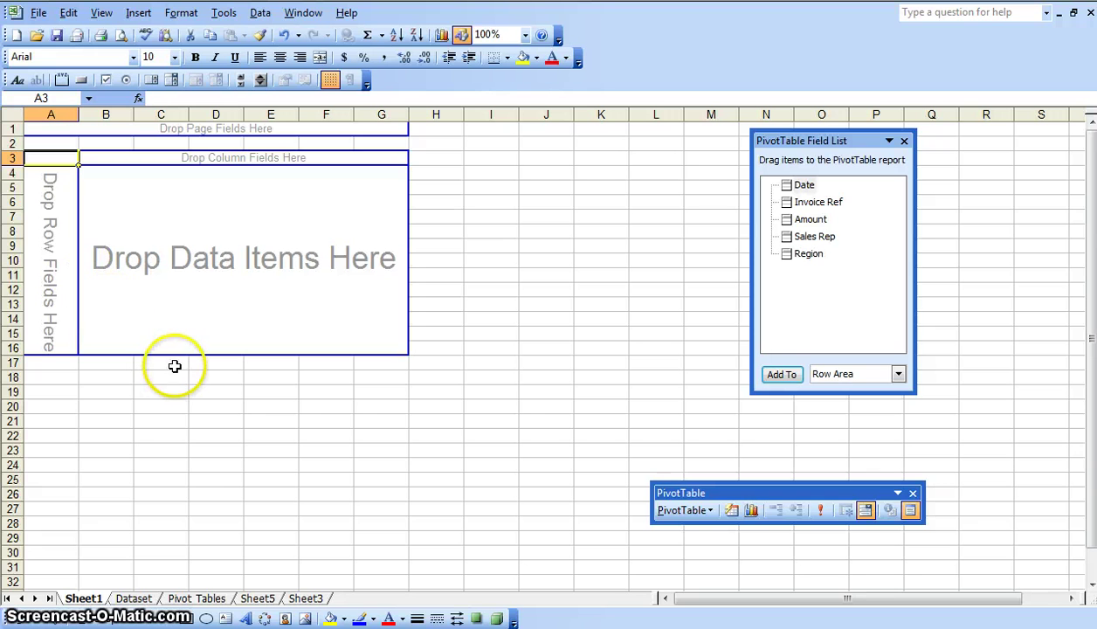
Step: Check the sample reports on the Pivot Tables sheet, and on Sheet1 lay out Sales Rep as row field and Amount as data item
left_click(197, 598)
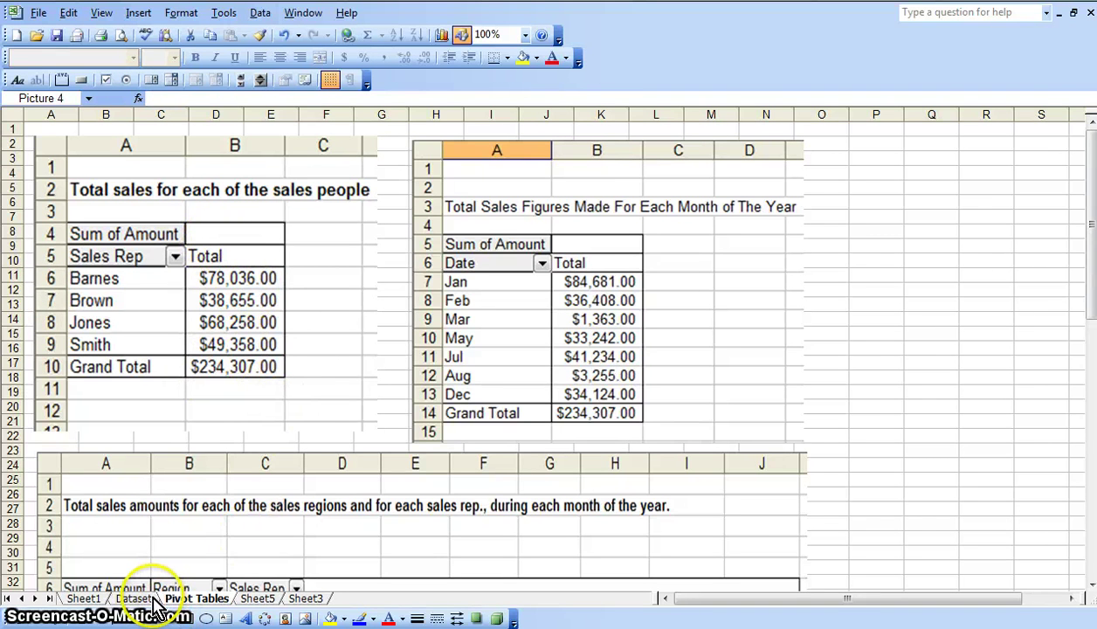
left_click(87, 599)
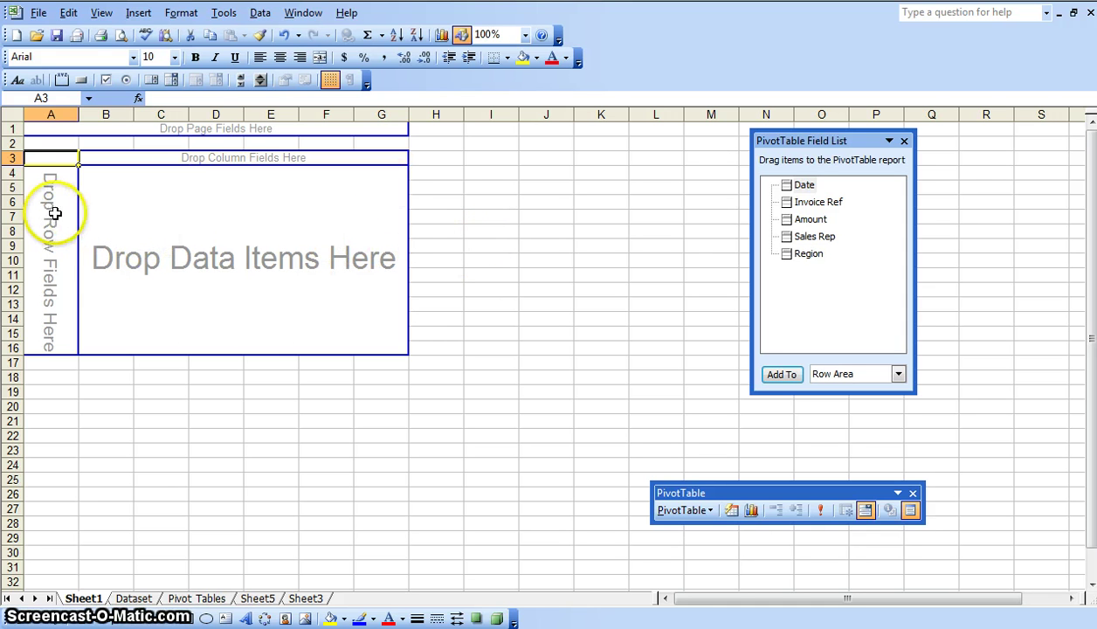
left_click_drag(797, 237, 42, 197)
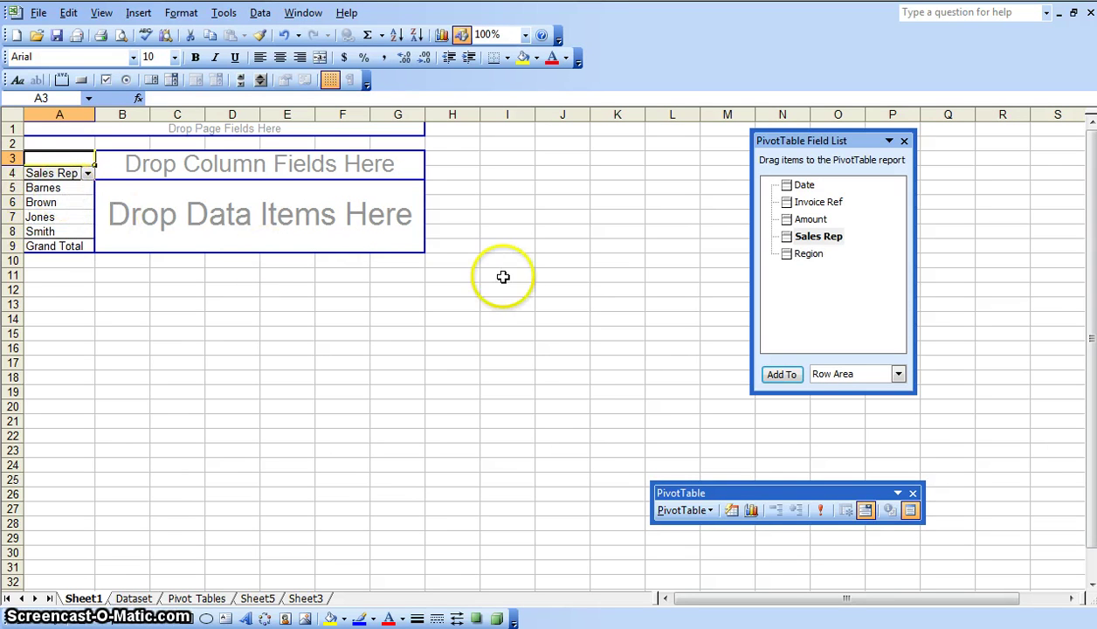
left_click(788, 223)
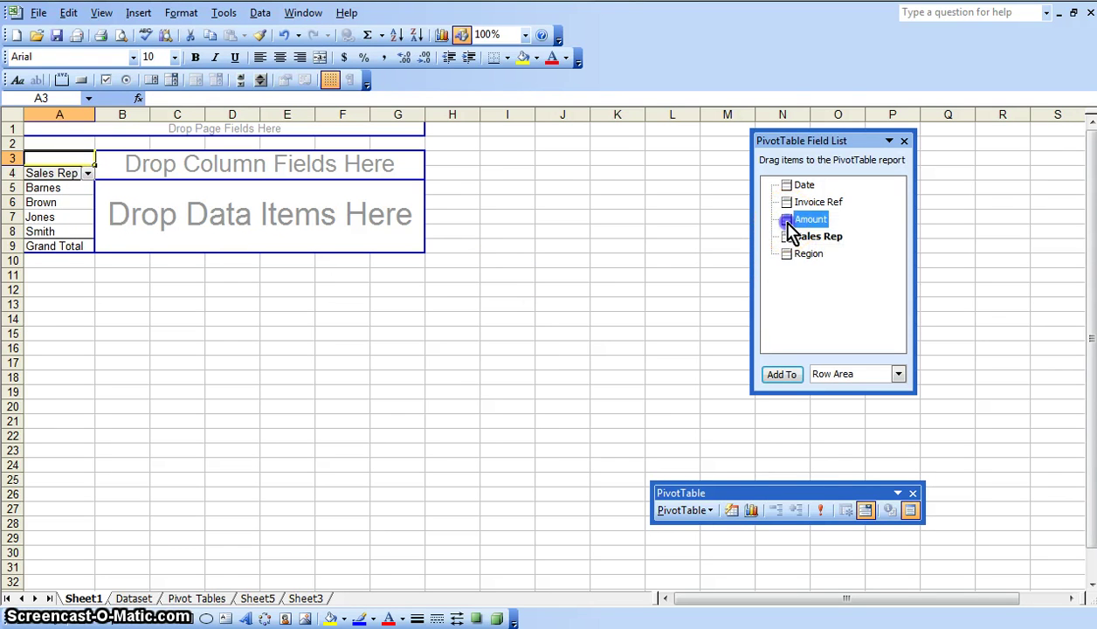
left_click_drag(777, 221, 200, 203)
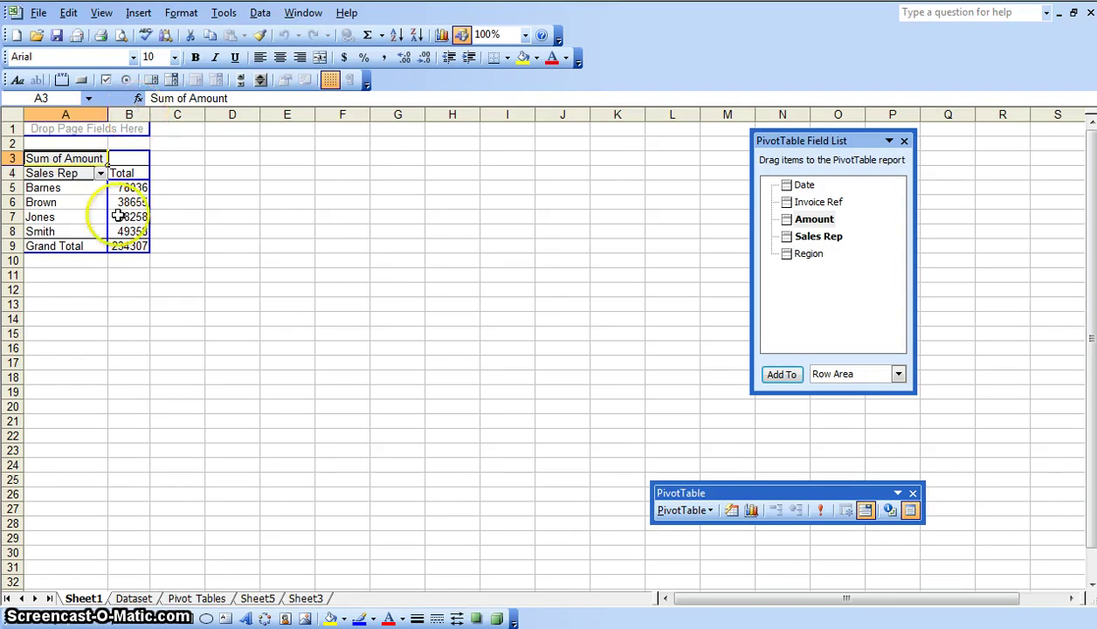
Step: Format column B of the sales rep pivot table as $ Currency with red parenthesised negatives, and autofit the column width
left_click(130, 115)
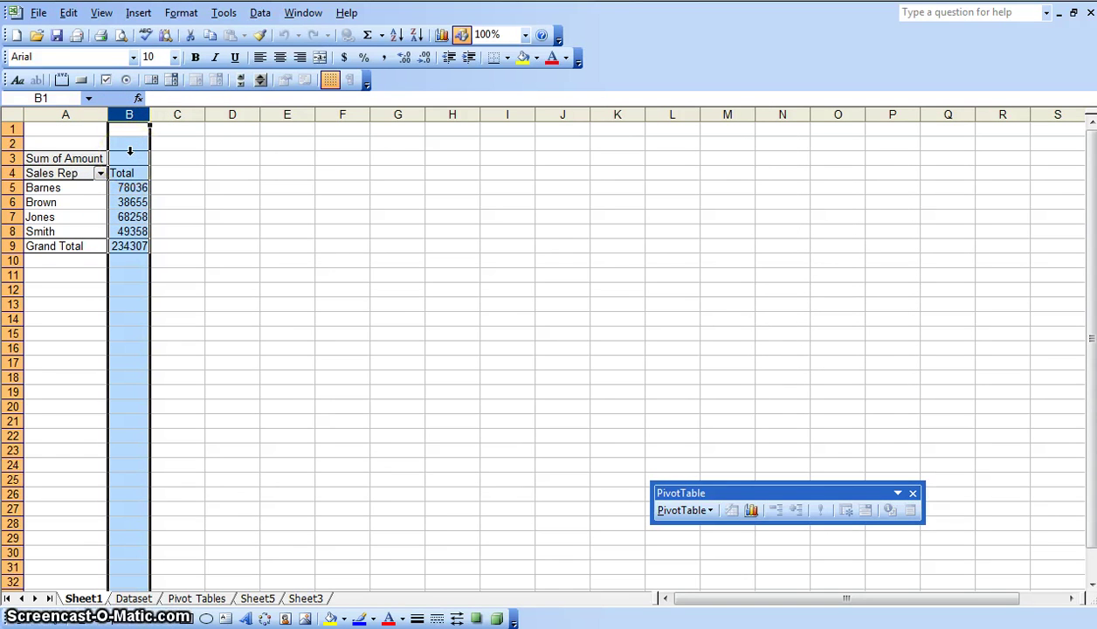
right_click(130, 155)
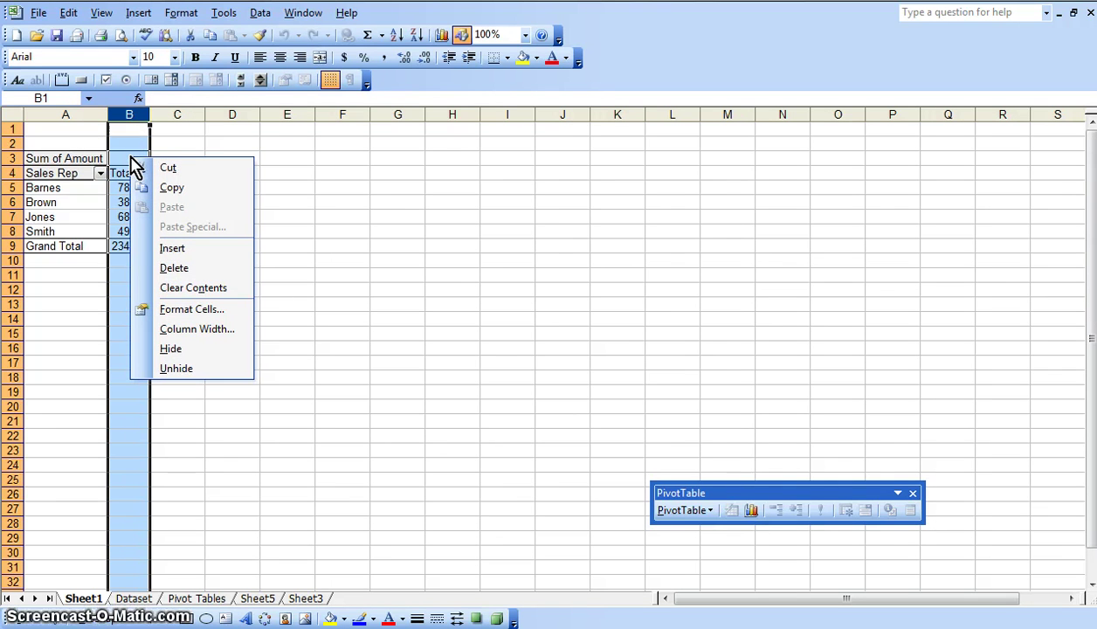
left_click_drag(178, 247, 190, 302)
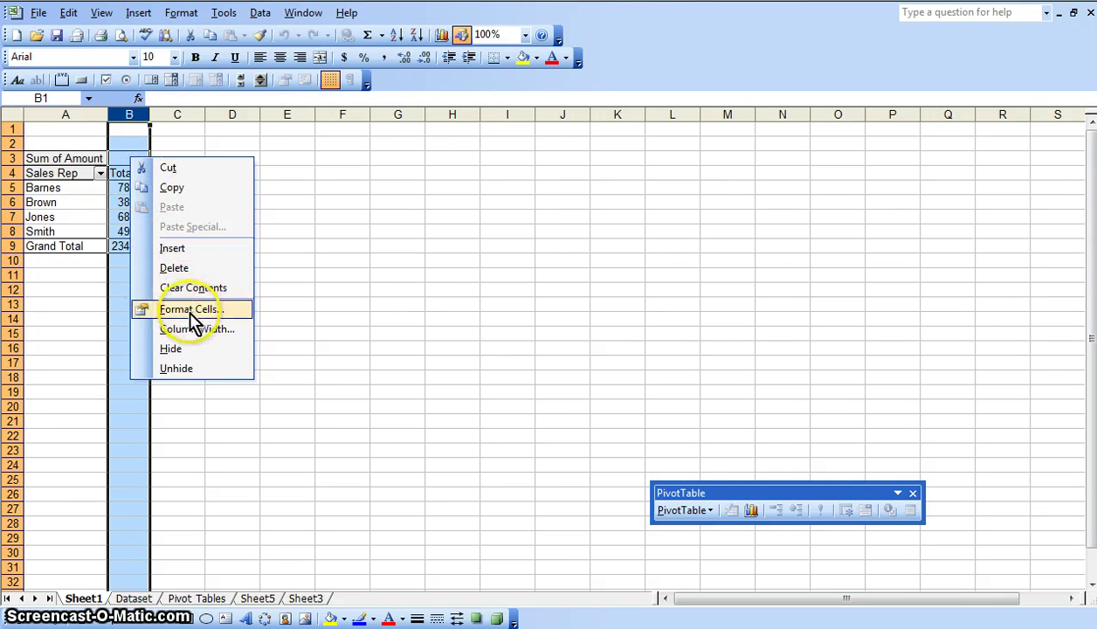
left_click(192, 309)
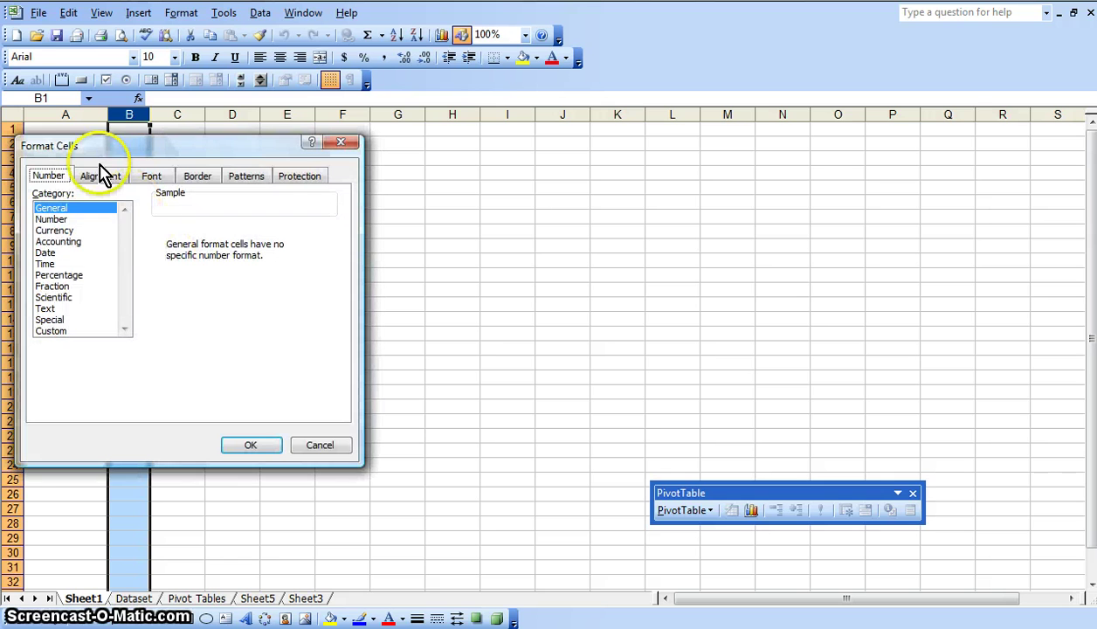
left_click(69, 230)
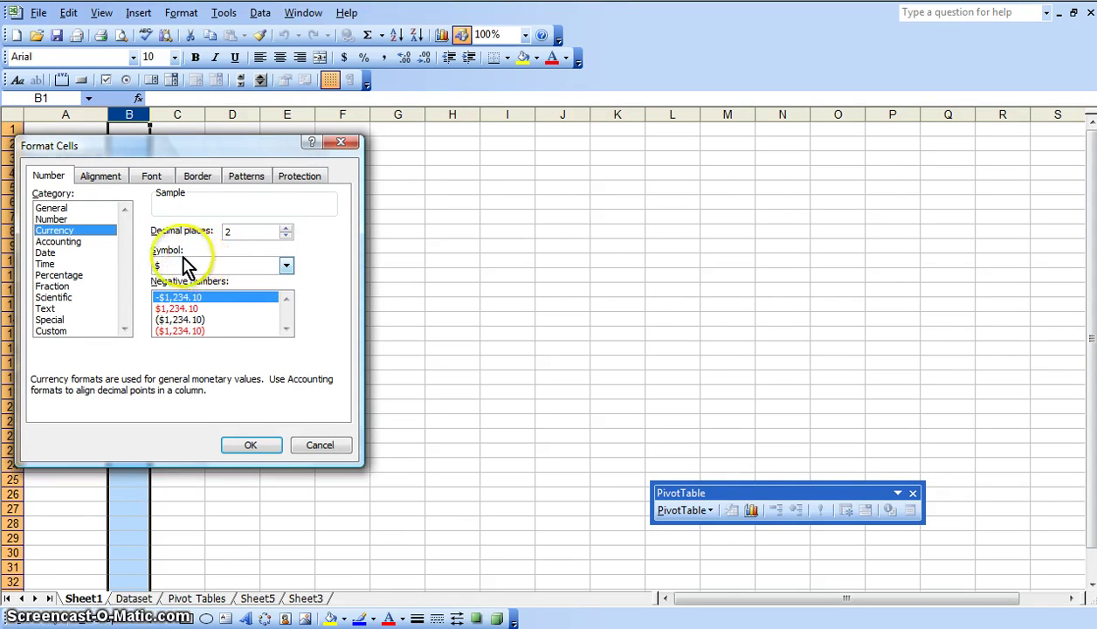
left_click(197, 331)
left_click(262, 447)
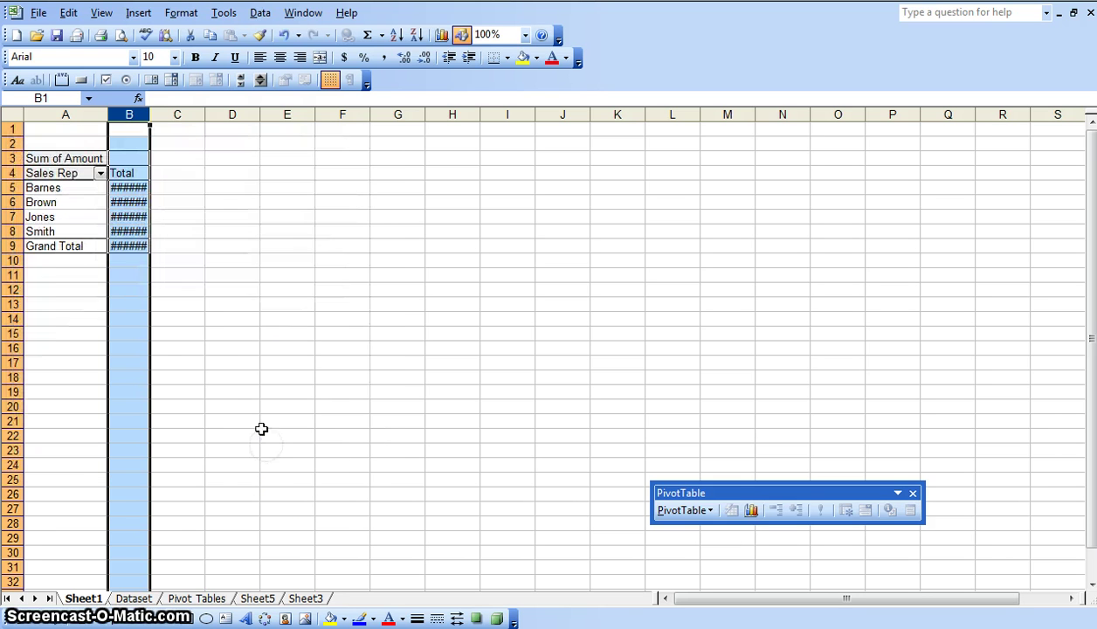
double_click(150, 114)
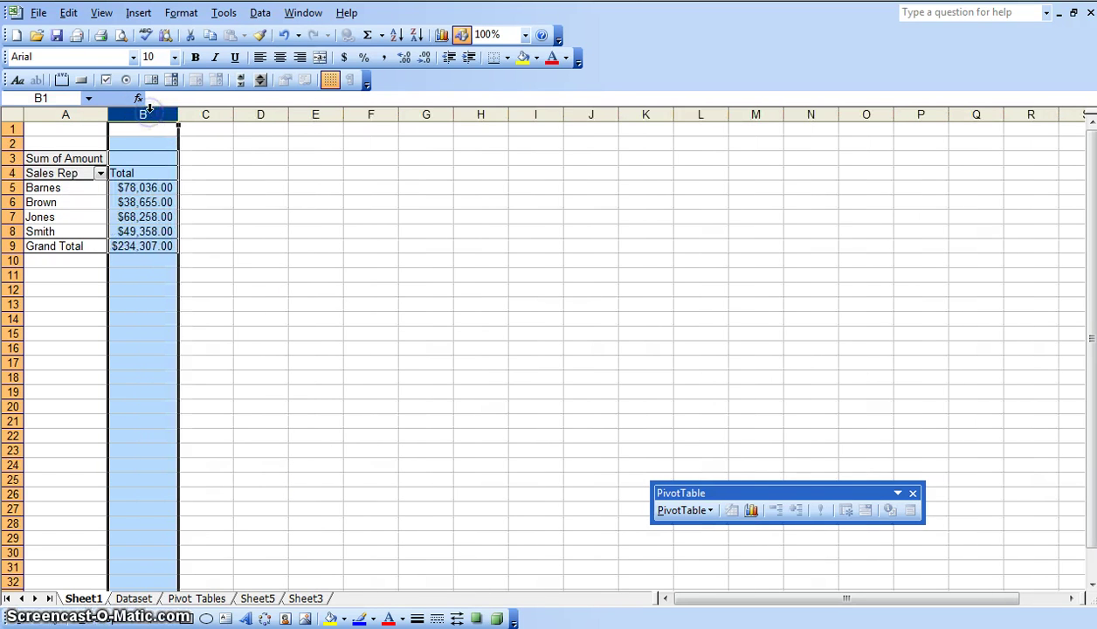
left_click(96, 202)
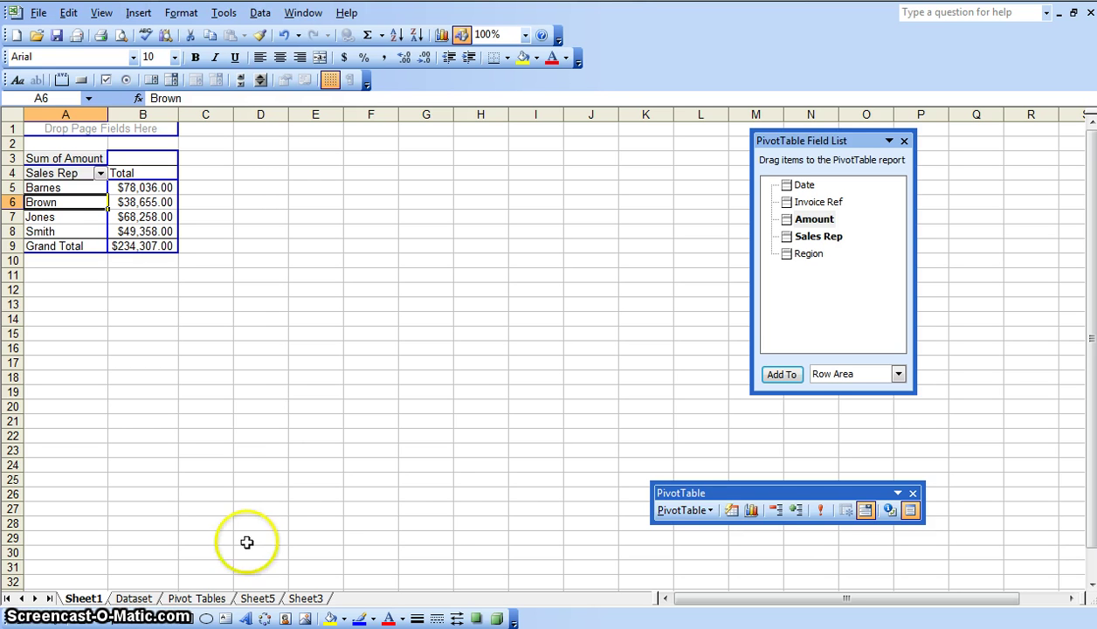
Step: Create a second PivotTable from Dataset range A1:E19 on a new worksheet, basing it on the existing PivotTable1 report
left_click(224, 600)
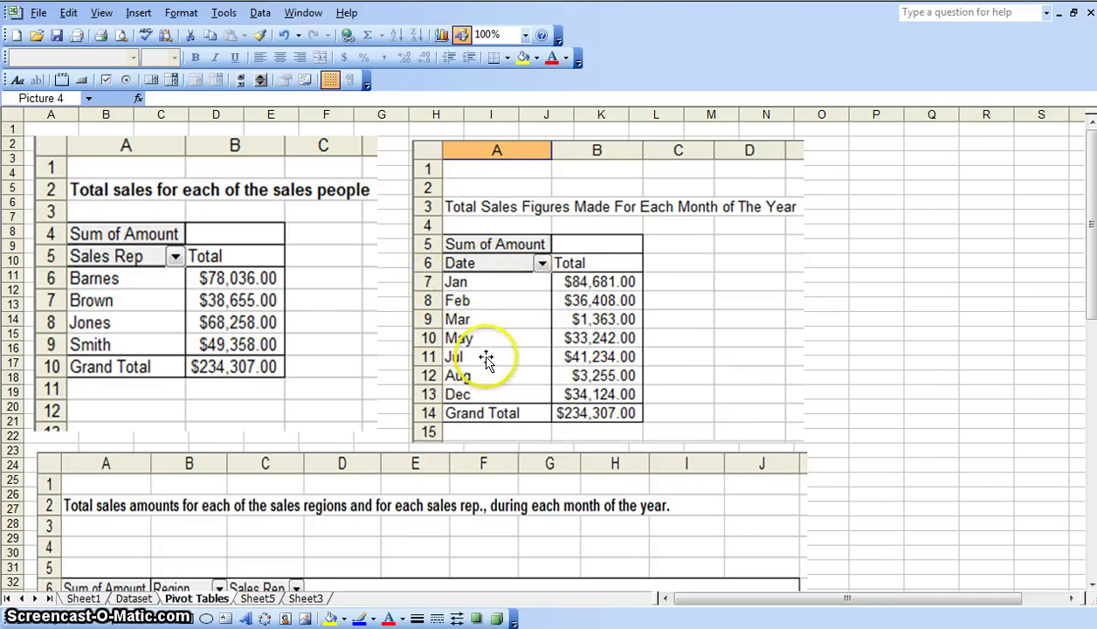
left_click(131, 599)
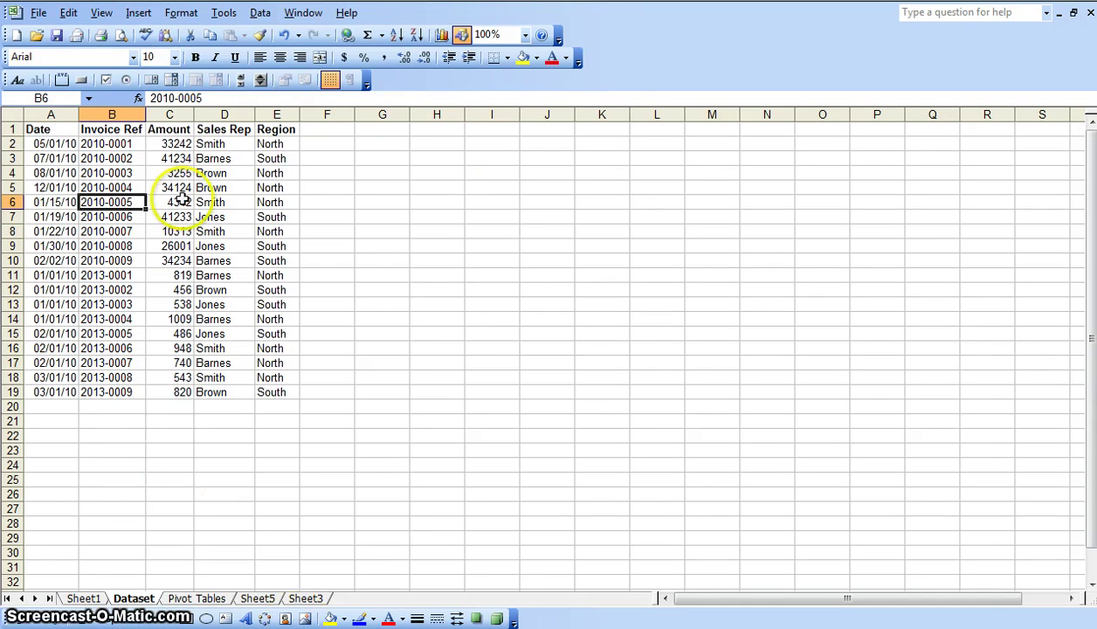
left_click(261, 12)
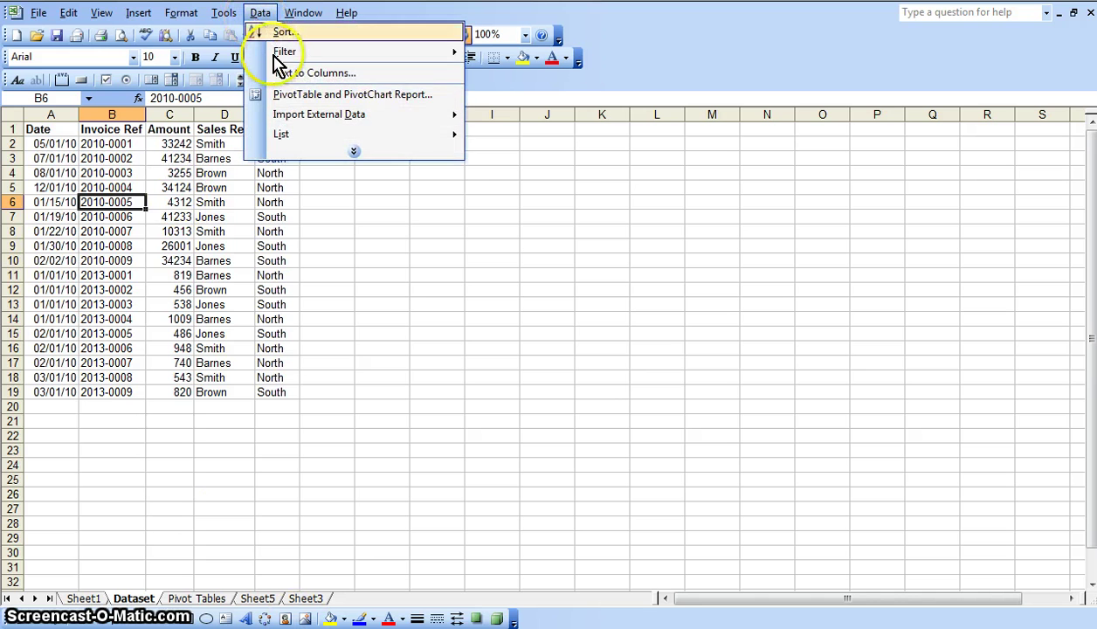
left_click(293, 96)
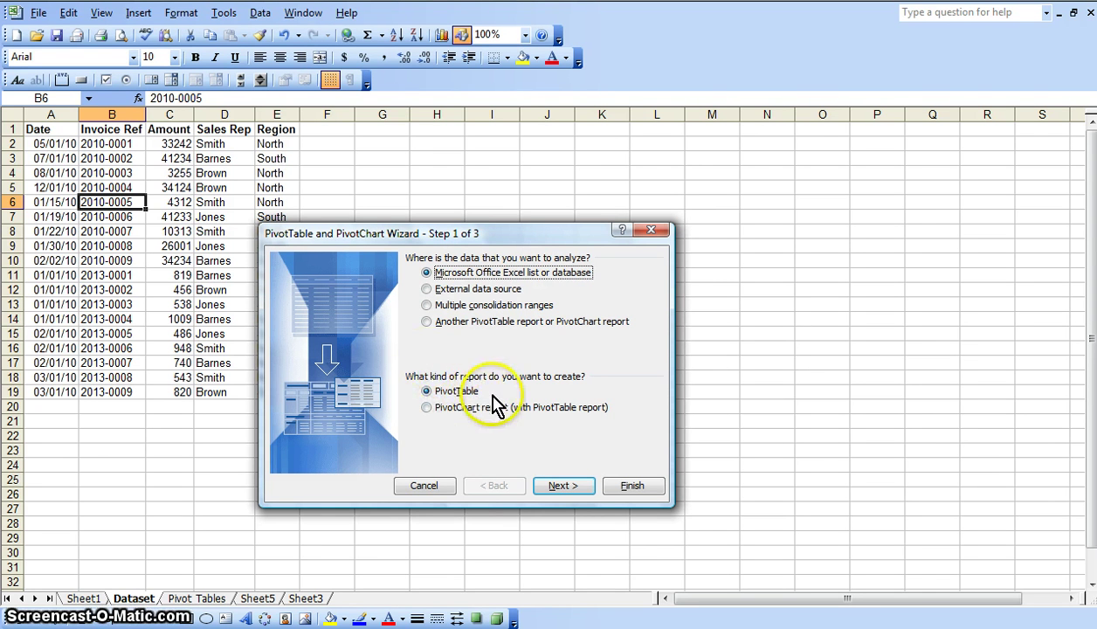
left_click(565, 488)
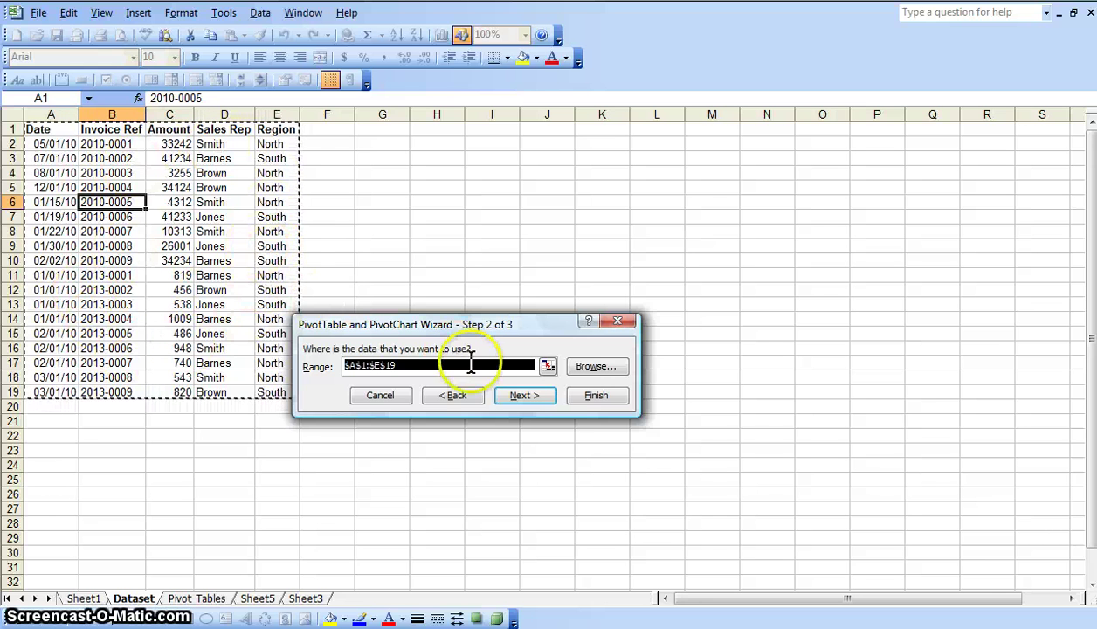
left_click(527, 397)
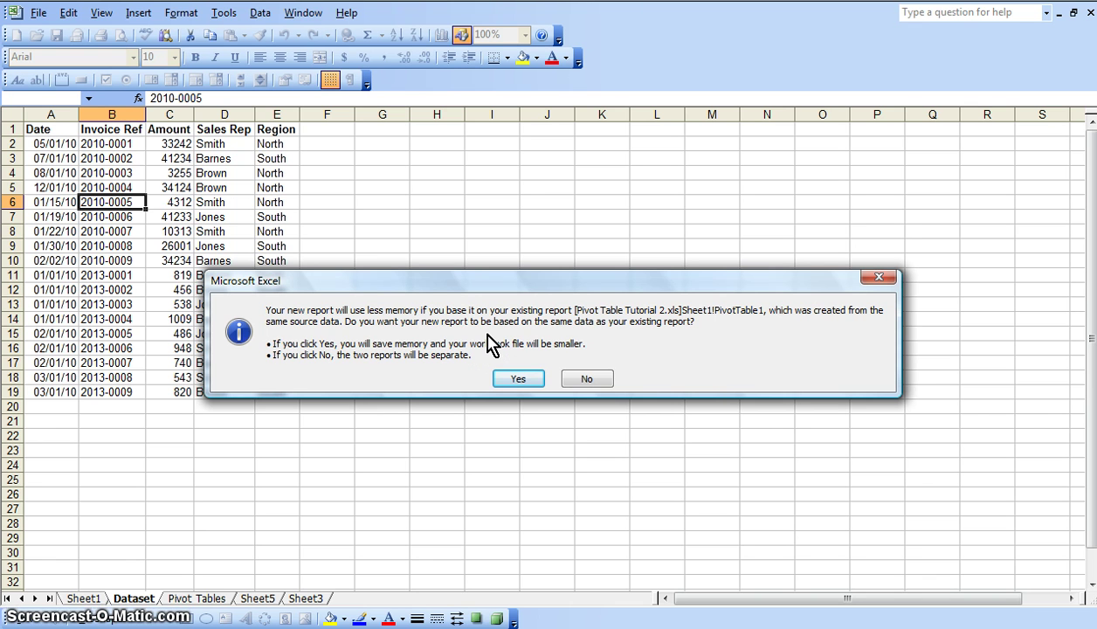
left_click(534, 382)
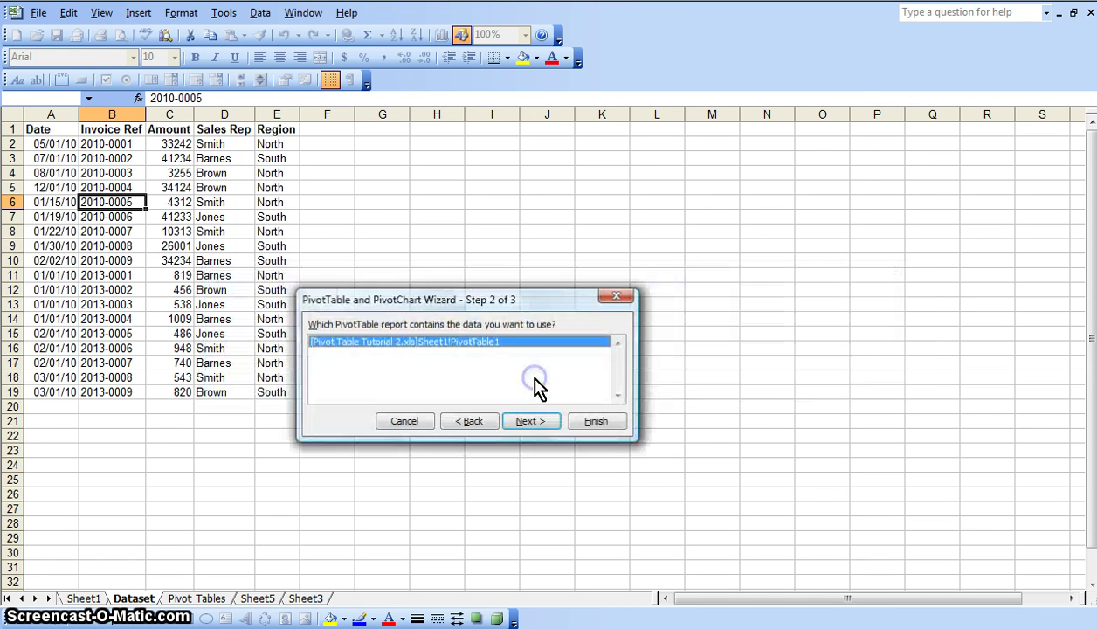
left_click(532, 430)
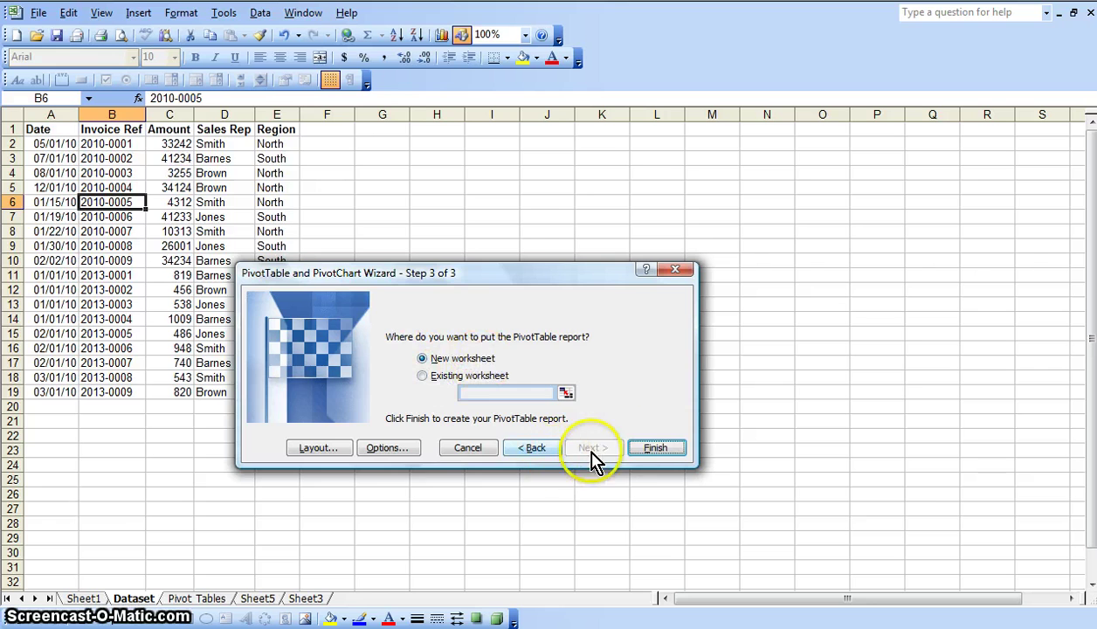
left_click(651, 448)
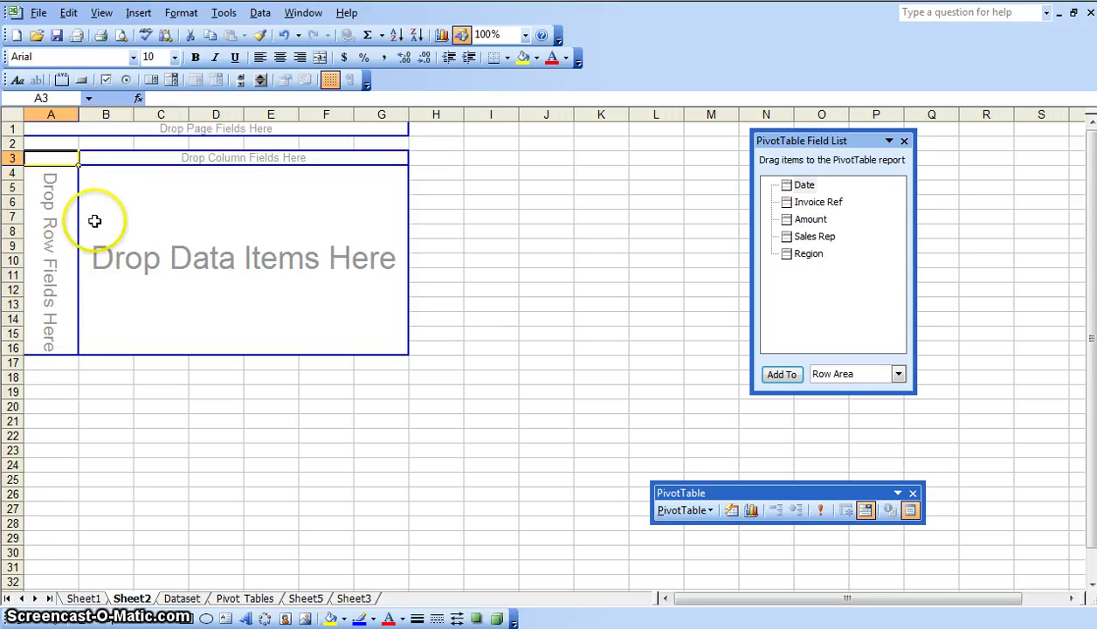
Step: Lay out the new pivot table with Date as the row field and Amount as the data item
left_click(786, 188)
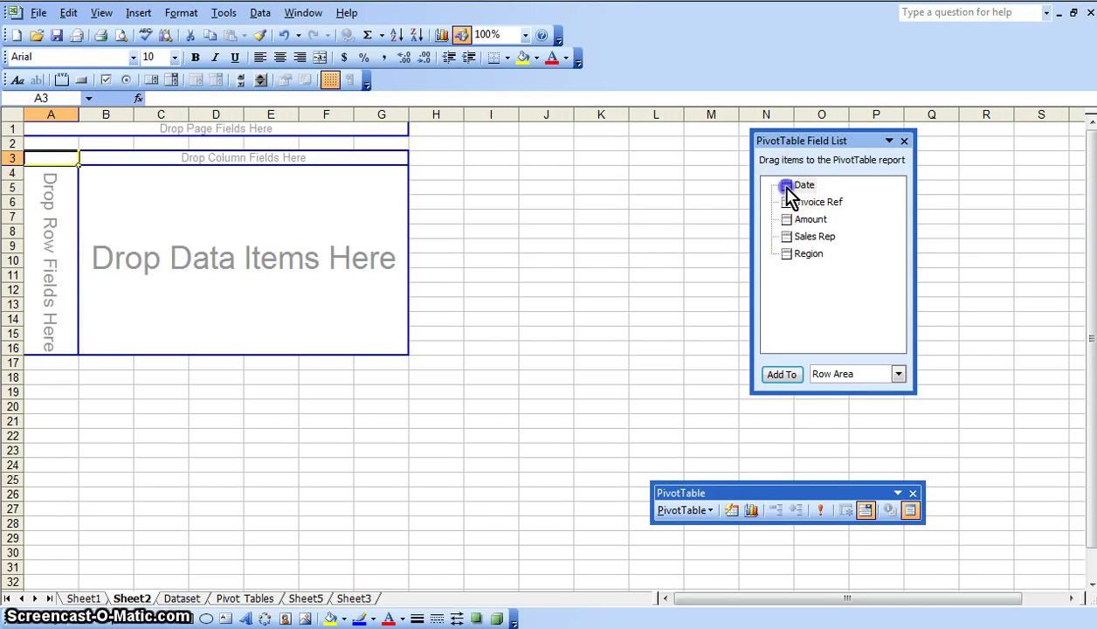
left_click_drag(413, 212, 53, 218)
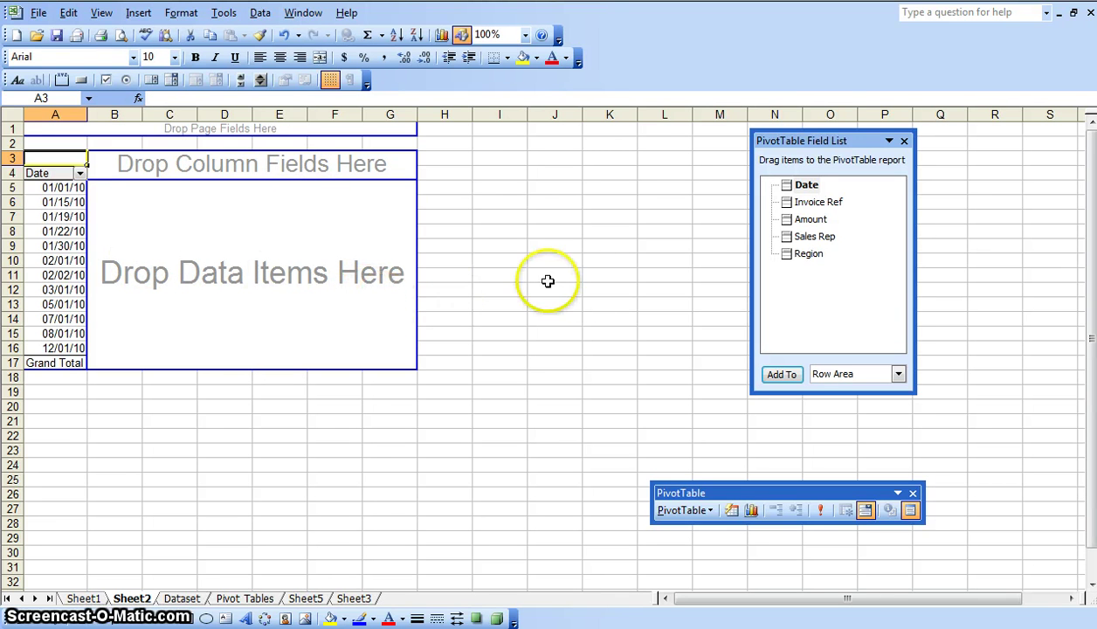
left_click_drag(799, 220, 277, 239)
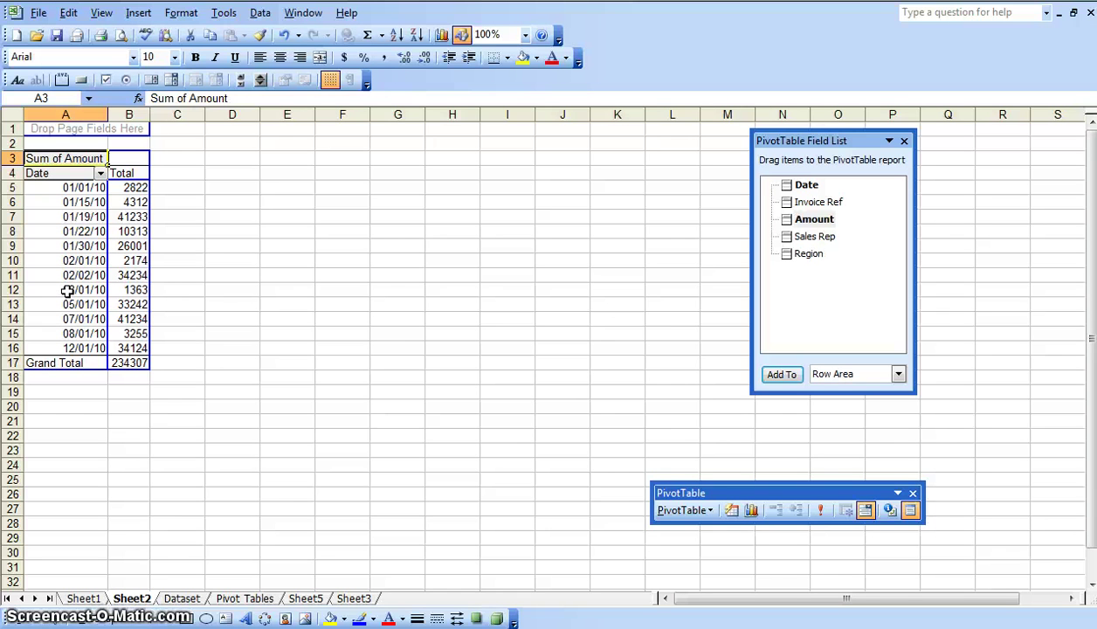
Step: Group the pivot table's Date field by Months, keeping the automatic start and end dates
left_click(72, 174)
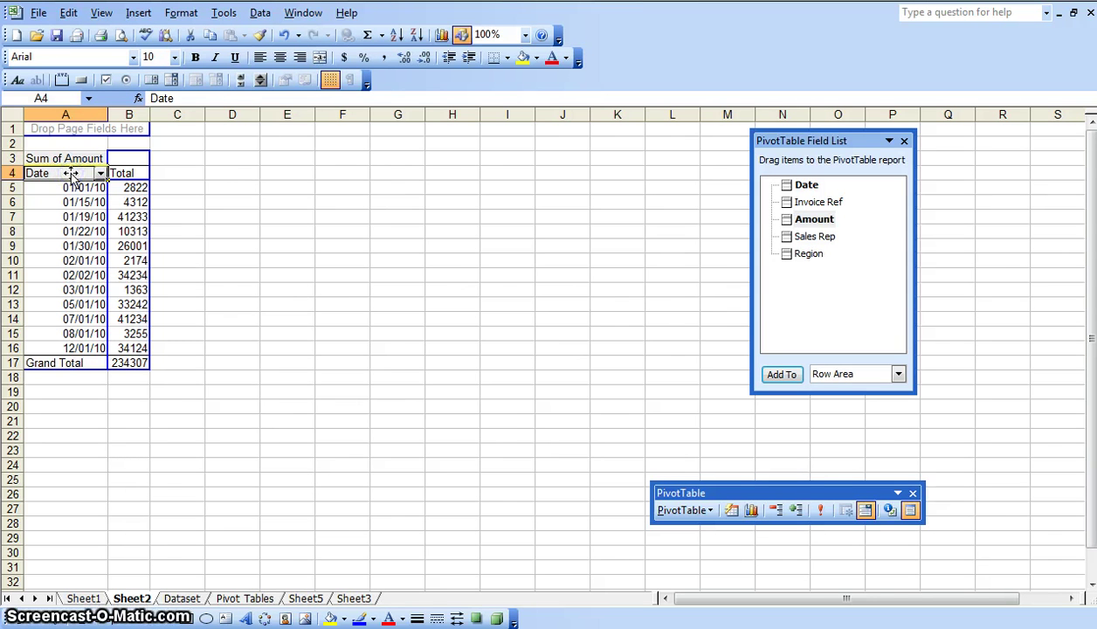
right_click(71, 174)
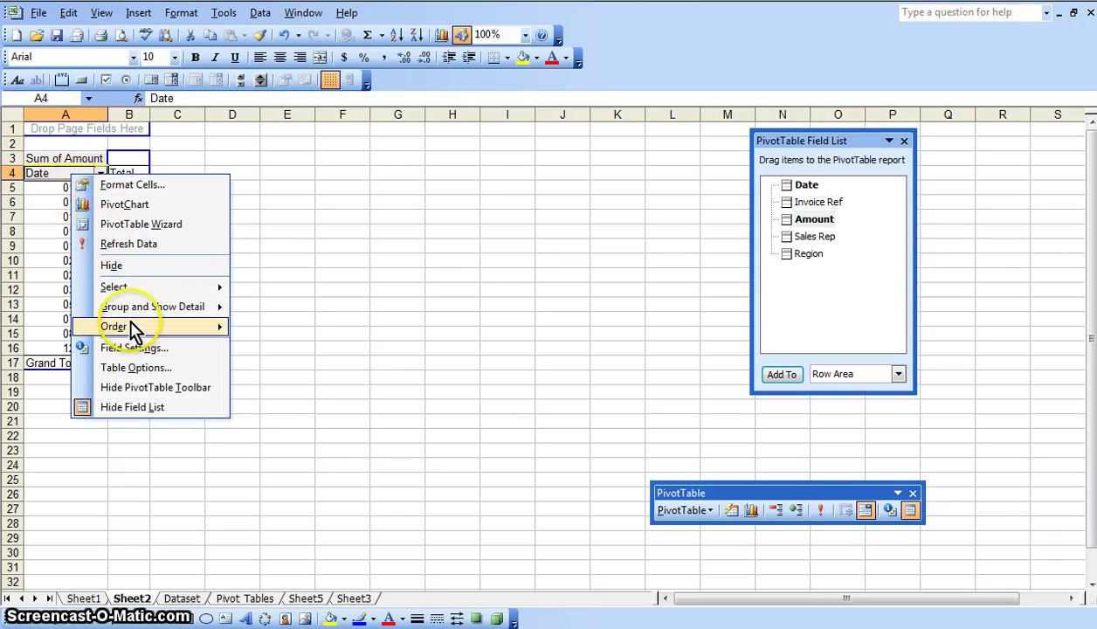
mouse_move(140, 316)
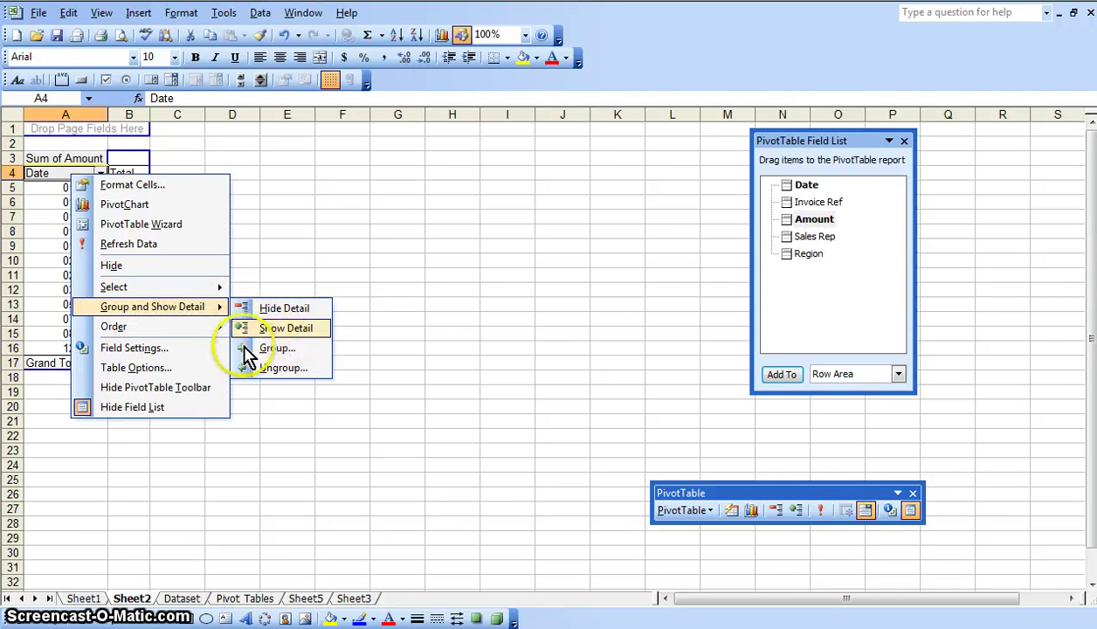
left_click(282, 351)
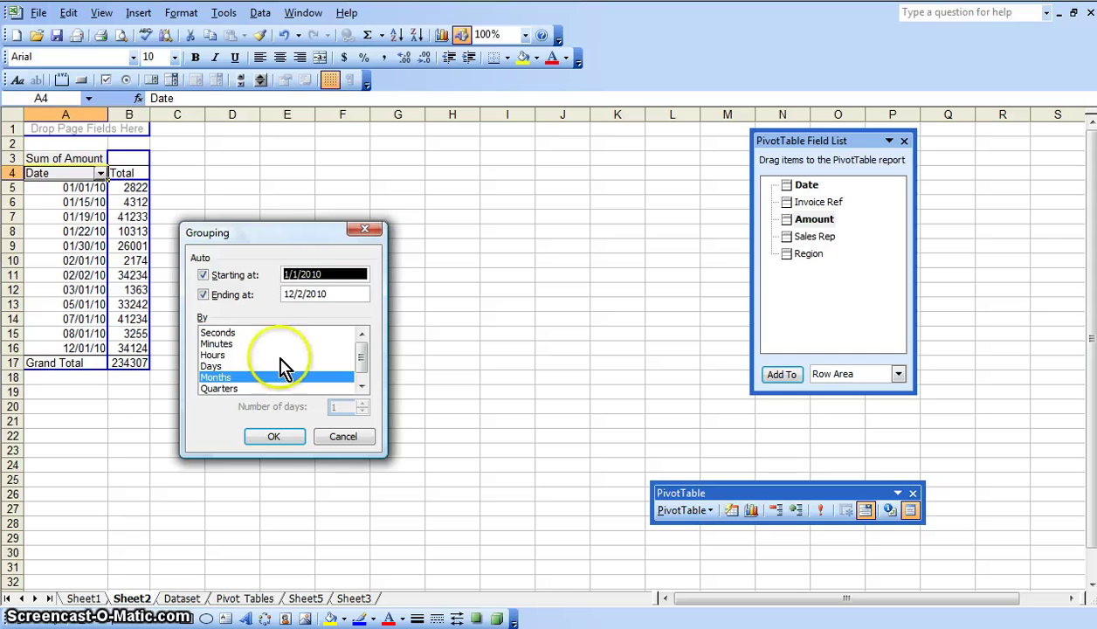
left_click(276, 437)
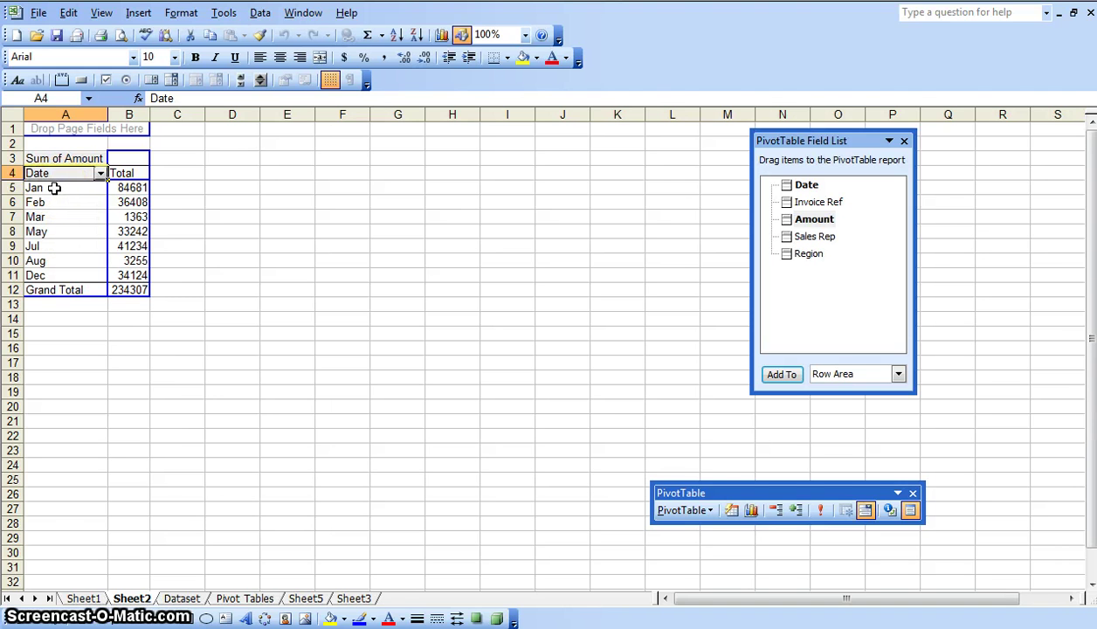
left_click(121, 205)
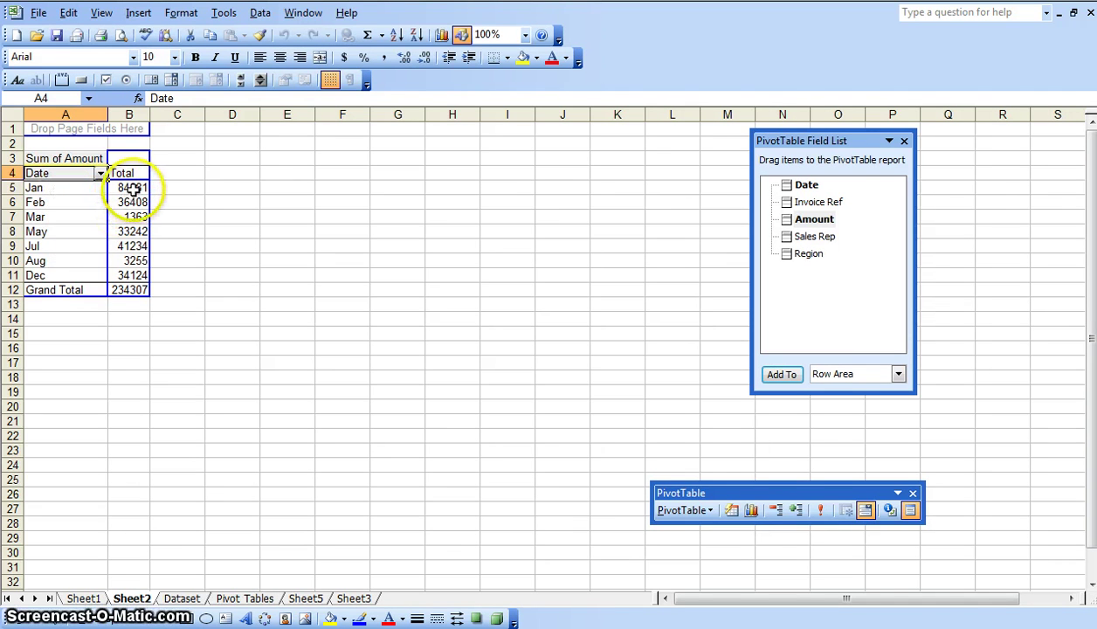